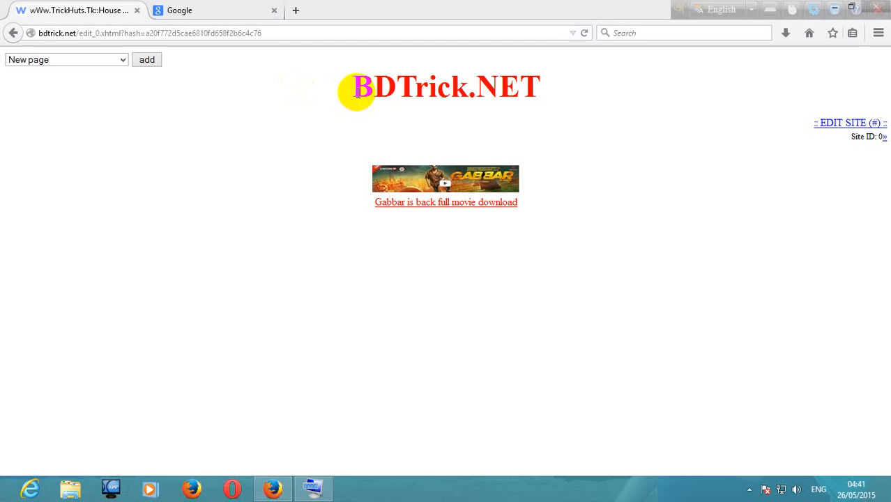
left_click_drag(357, 92, 547, 96)
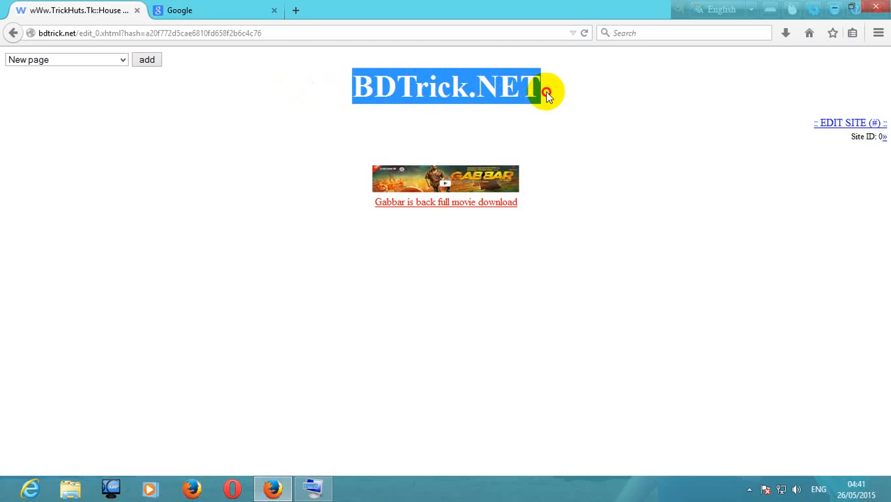
left_click(199, 9)
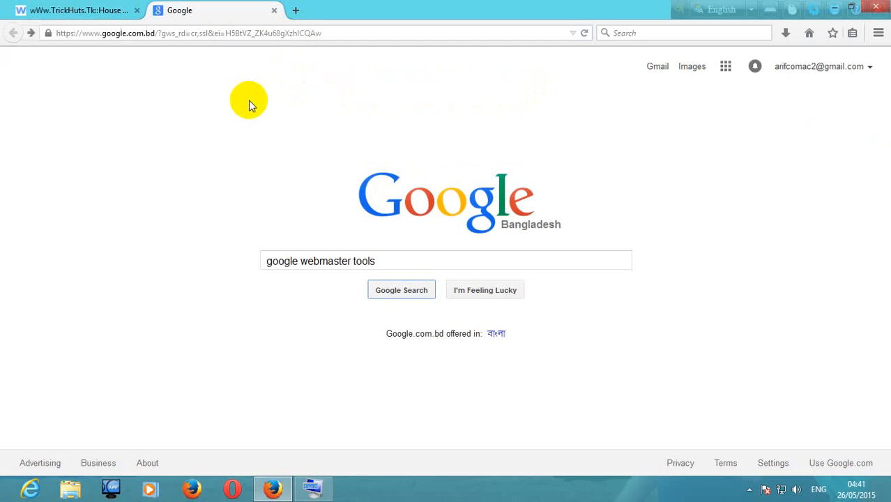
left_click(76, 9)
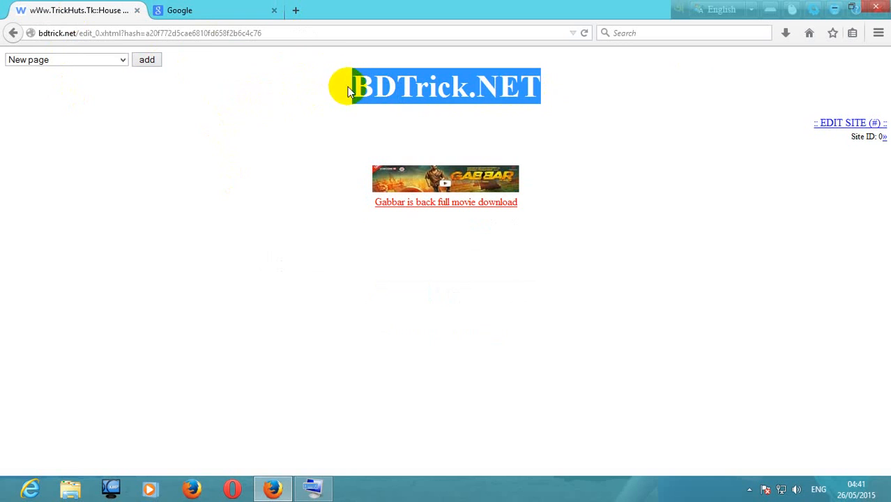
Search Google for "google webmaster tools" and open the Google Webmaster Tools result
left_click(213, 9)
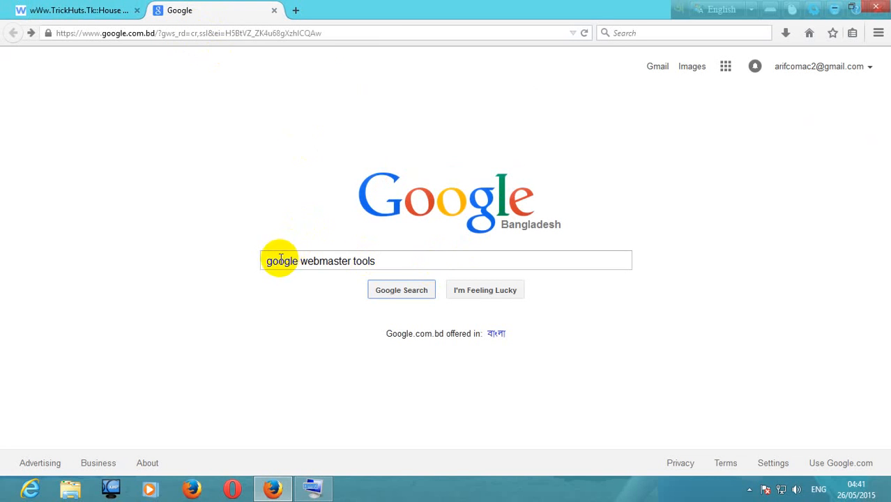
left_click_drag(267, 263, 380, 263)
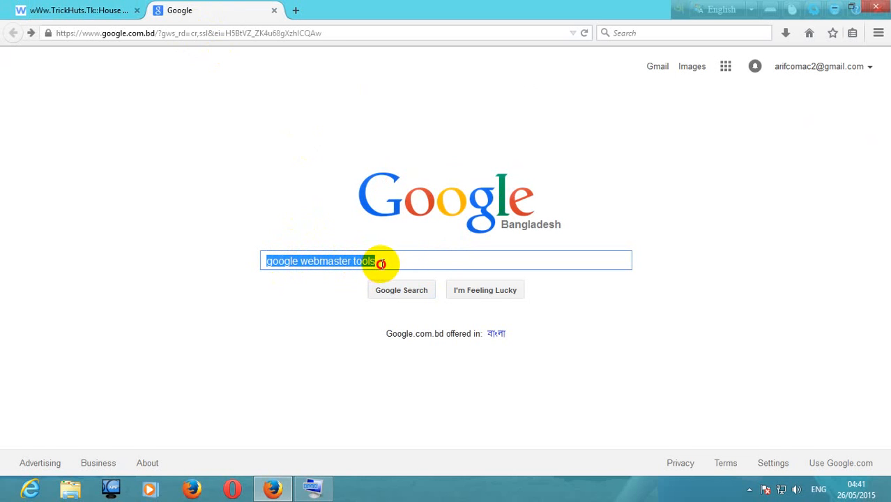
left_click(405, 289)
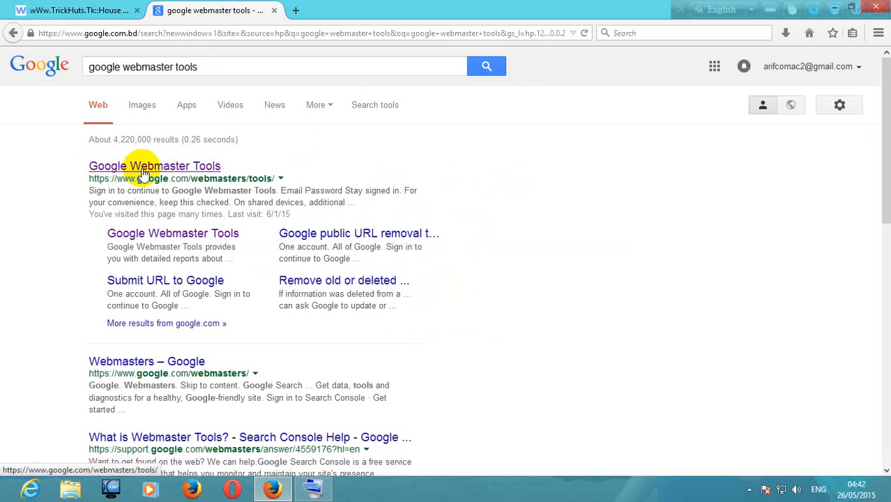
left_click(147, 169)
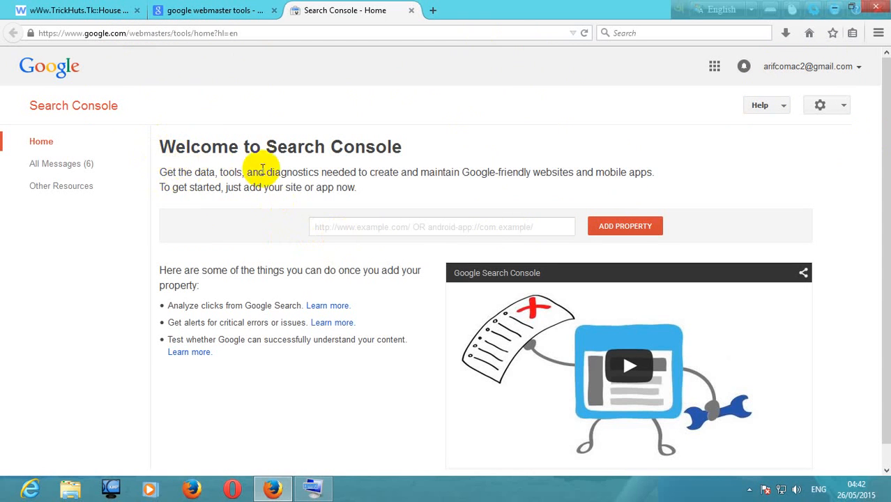
left_click(325, 223)
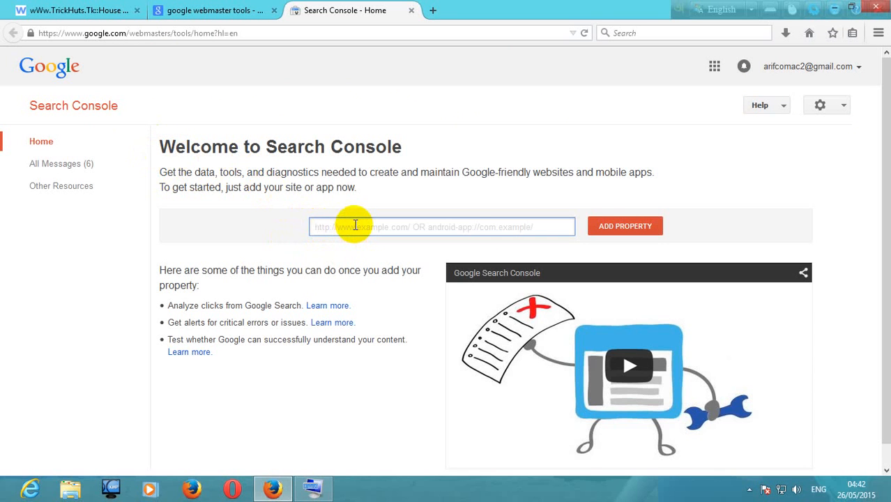
type("http://bdtrick.net")
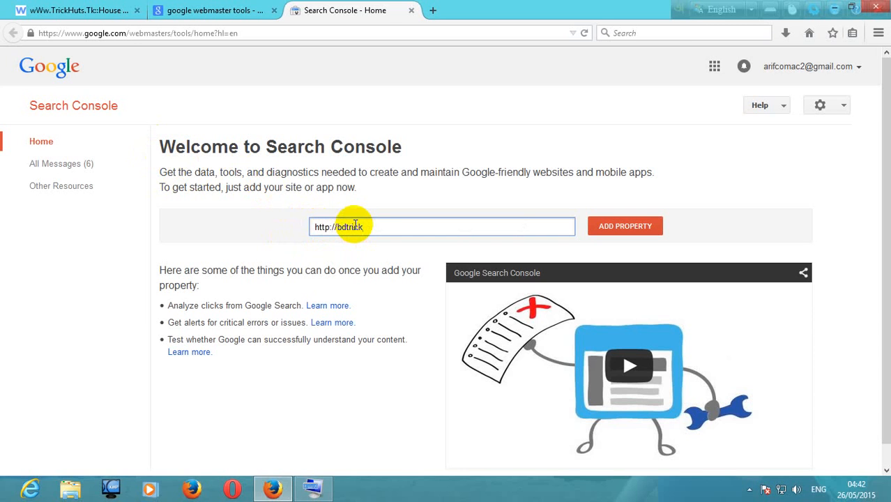
left_click(591, 226)
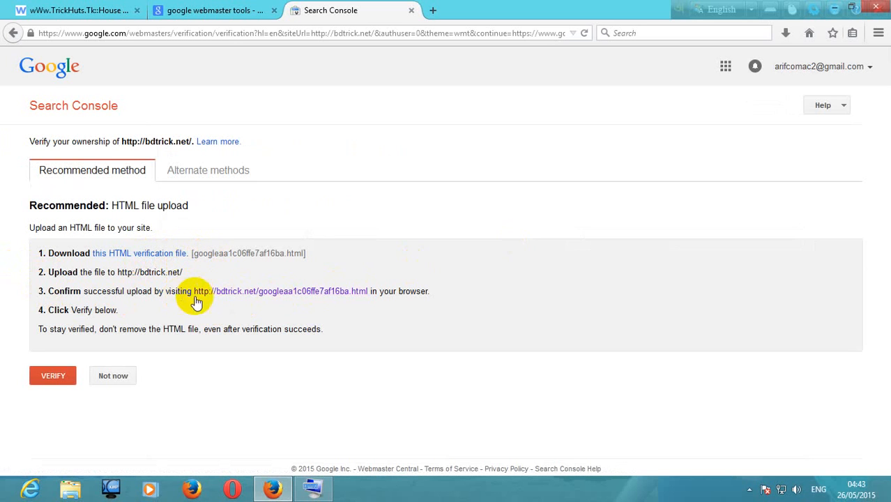
Check the upload confirmation link of the HTML verification file and close the page it opens
left_click(237, 291)
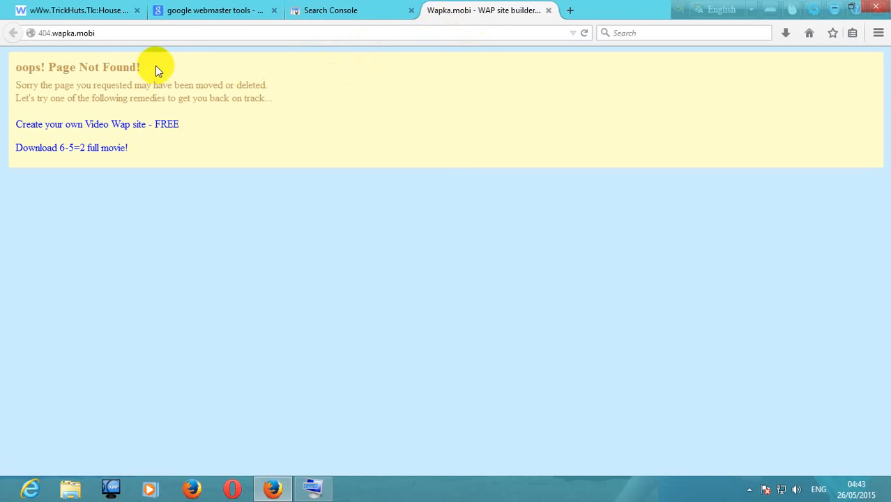
left_click(549, 10)
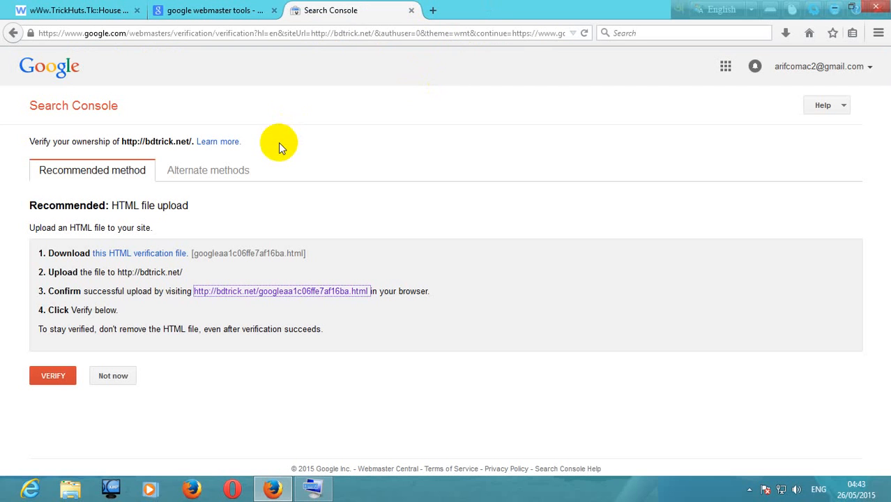
Choose the HTML tag alternate verification method and copy its meta tag for use on the bdtrick.net site page
left_click(220, 179)
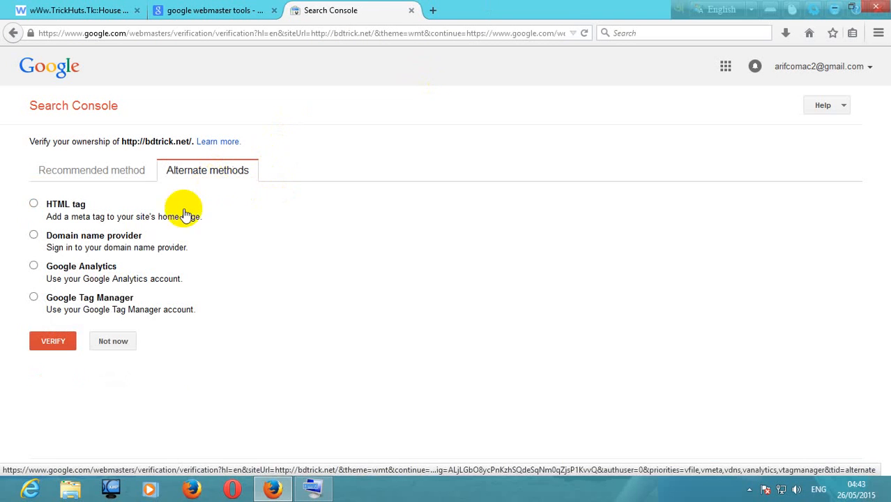
left_click(33, 206)
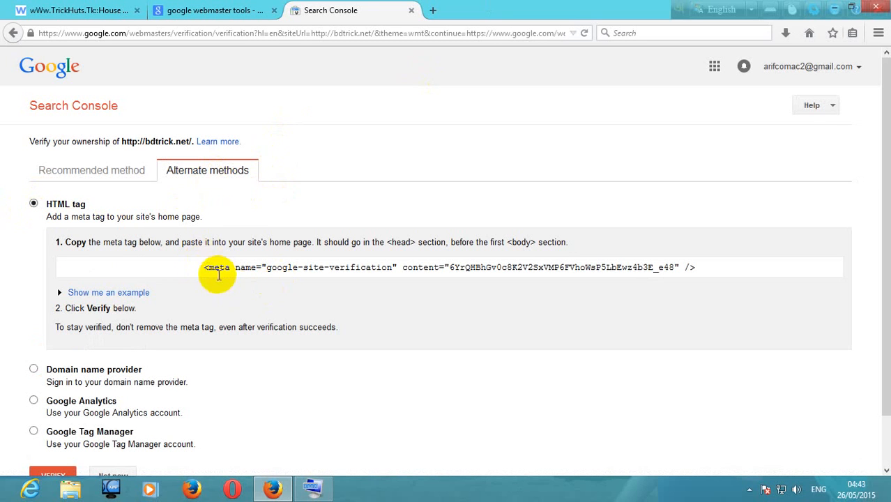
left_click_drag(196, 267, 709, 267)
key("ctrl+c")
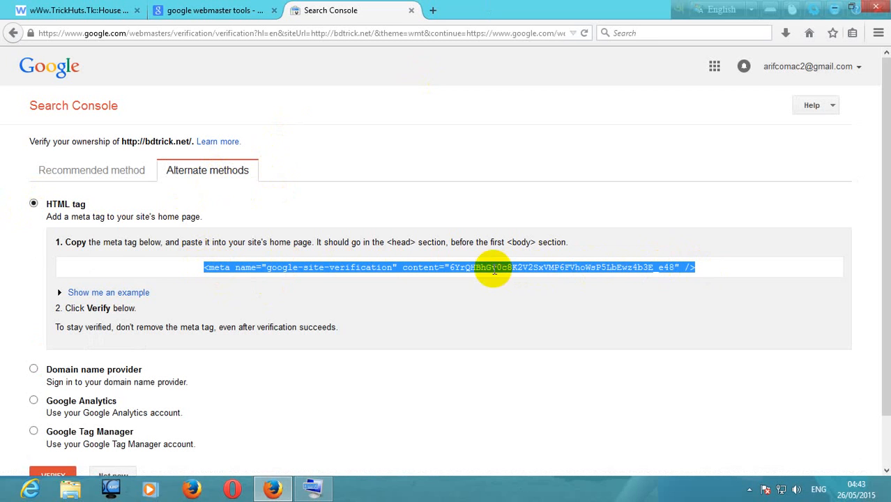
left_click(42, 10)
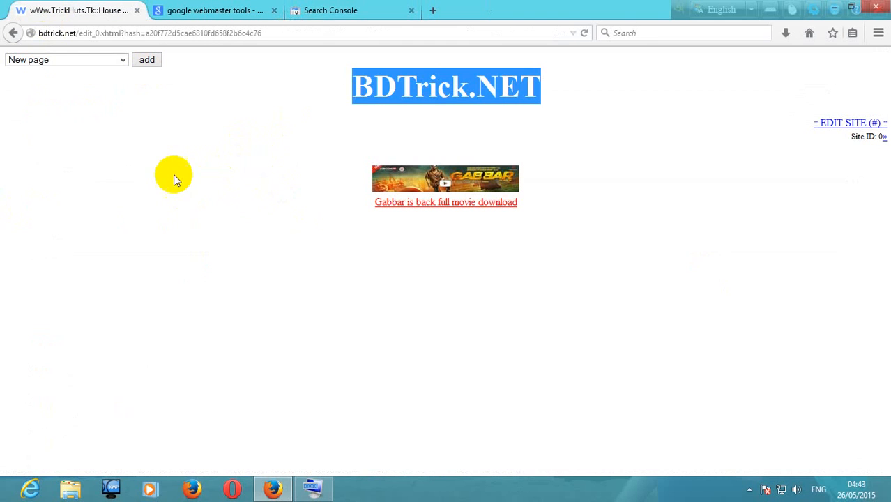
left_click(140, 123)
left_click_drag(332, 97, 547, 76)
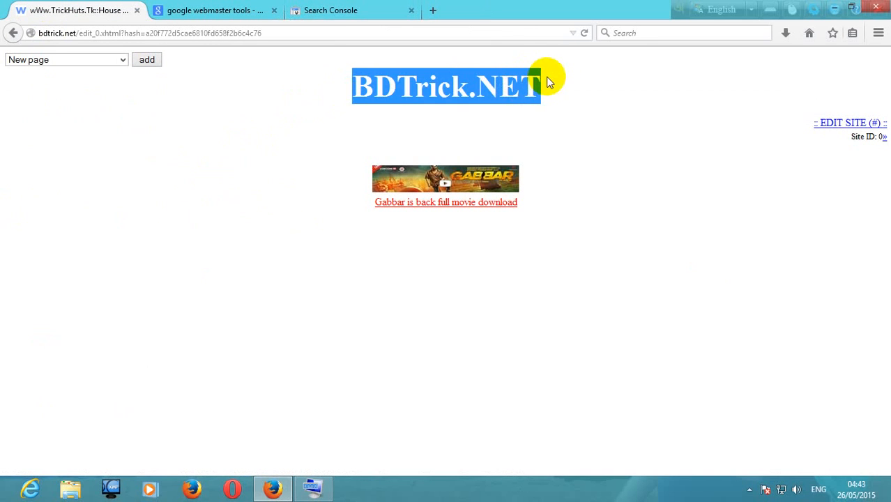
left_click(584, 95)
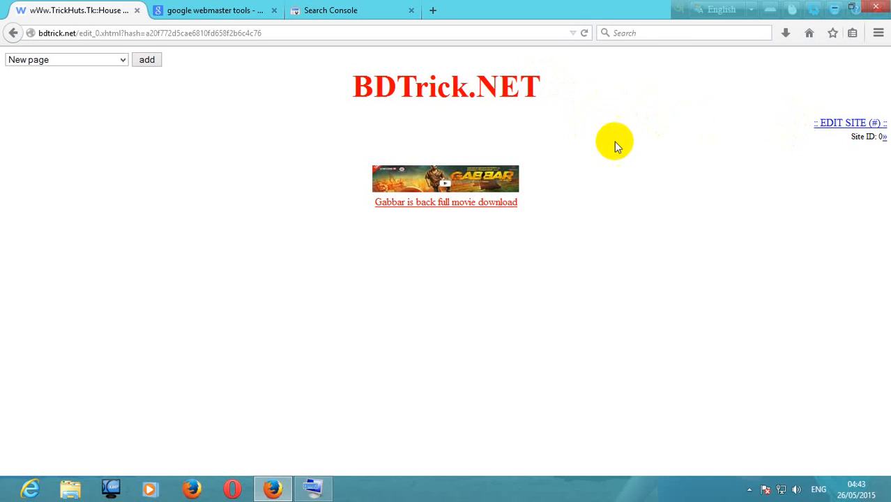
left_click_drag(354, 96, 546, 93)
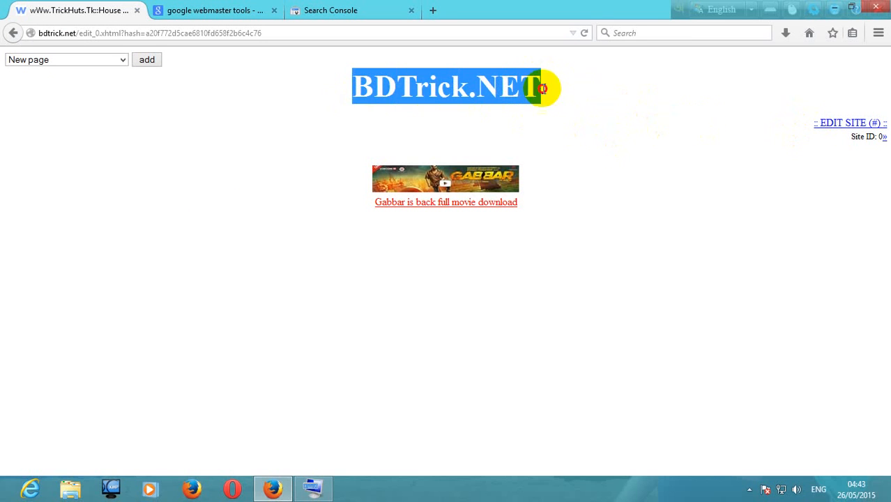
left_click_drag(339, 89, 561, 86)
left_click(611, 93)
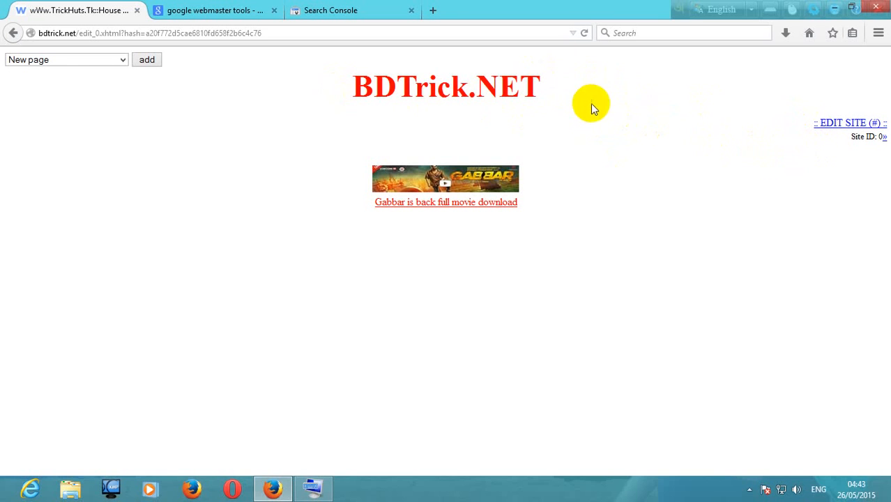
Edit the bdtrick.net site and open the HEAD tags (meta, style) page of its global settings
left_click(830, 124)
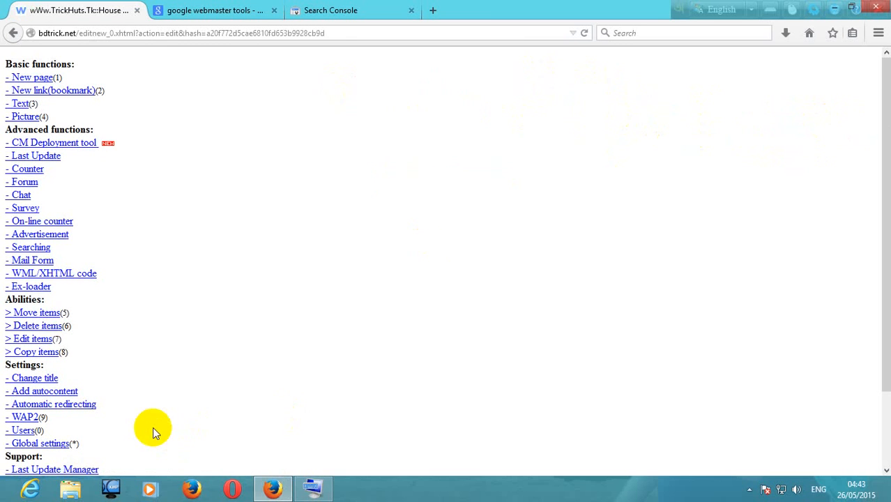
scroll(83, 412, "down", 2)
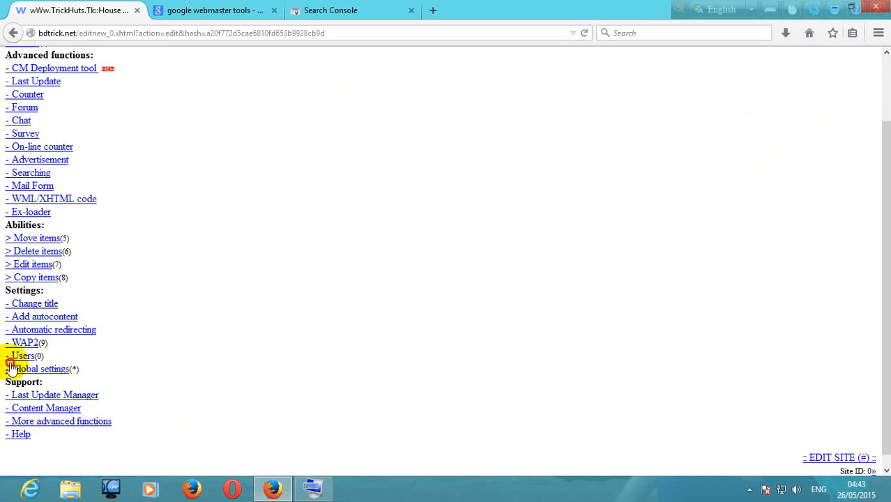
left_click_drag(10, 363, 75, 373)
left_click(96, 372)
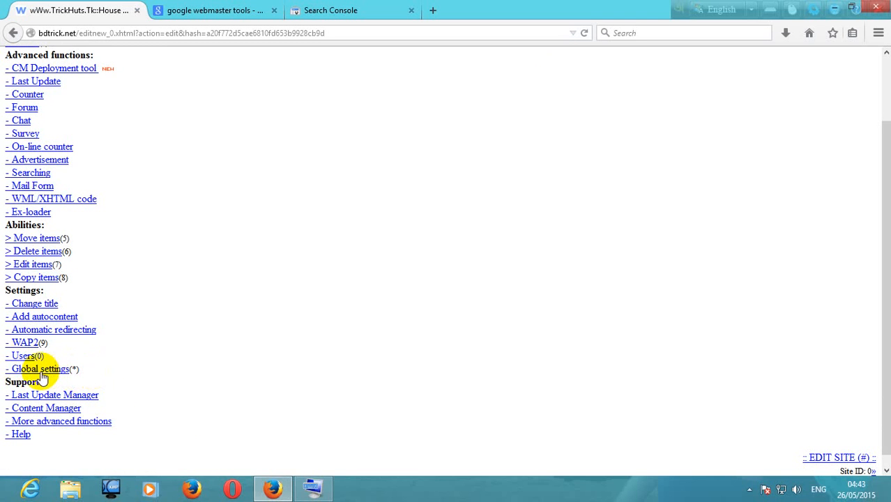
left_click(43, 375)
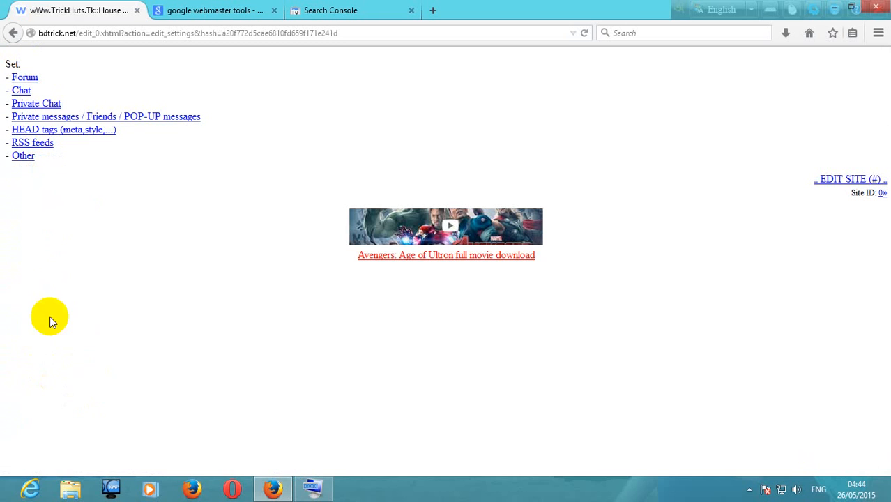
left_click(82, 134)
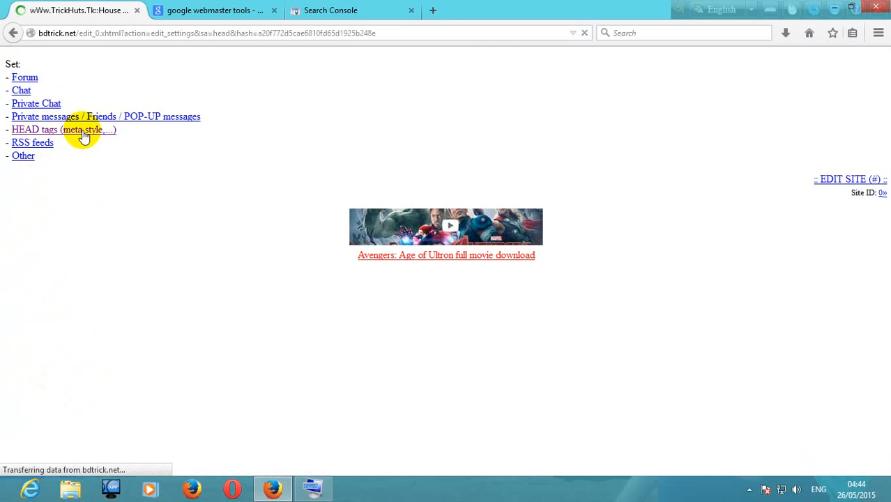
Replace all HEAD tags content with the copied google-site-verification meta tag, save it and return to the site
left_click_drag(121, 132, 496, 372)
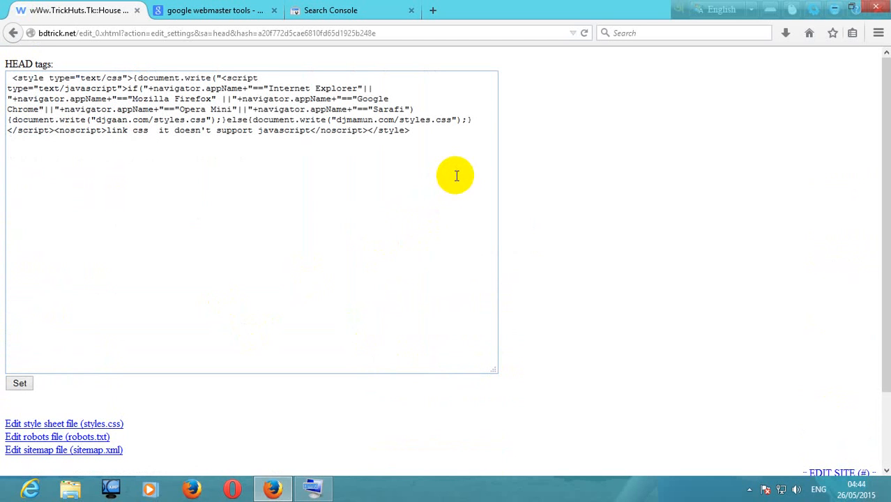
left_click_drag(457, 176, 10, 56)
key("BackSpace")
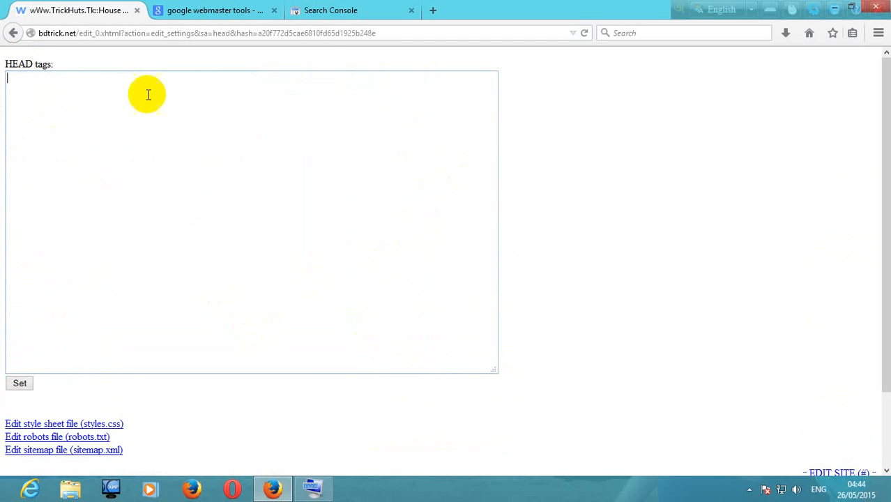
left_click(345, 7)
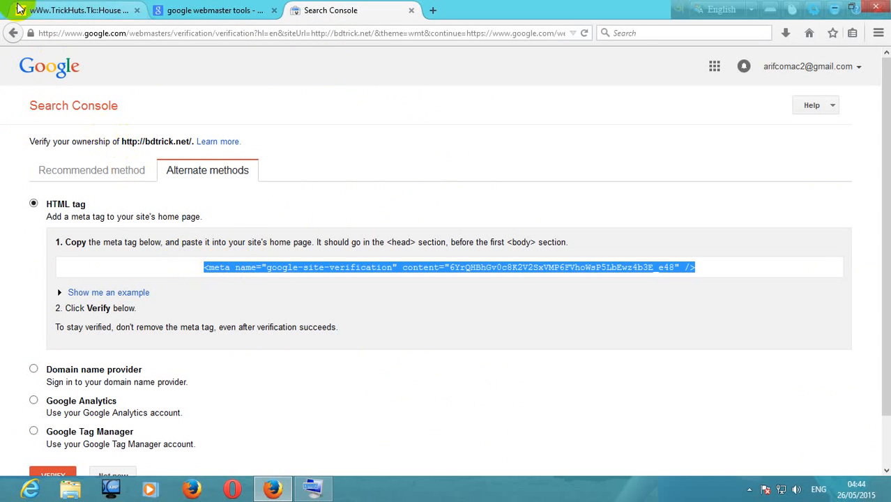
left_click(84, 10)
right_click(108, 118)
left_click(141, 174)
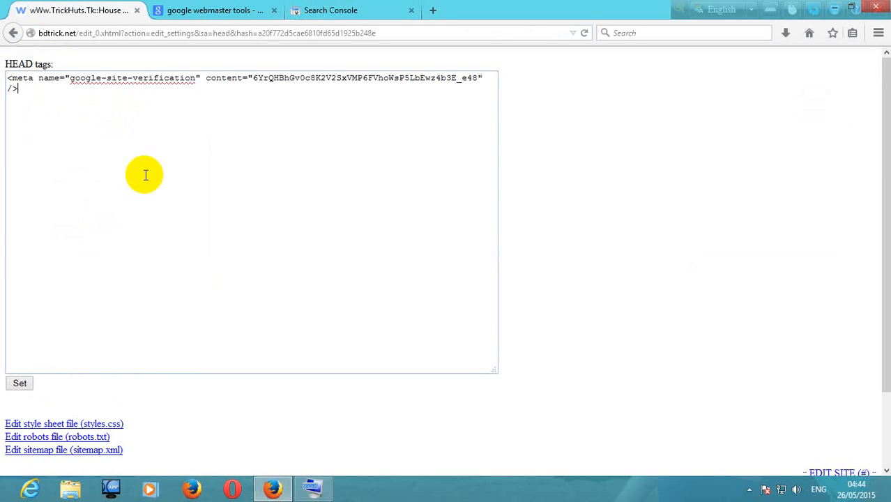
left_click(12, 383)
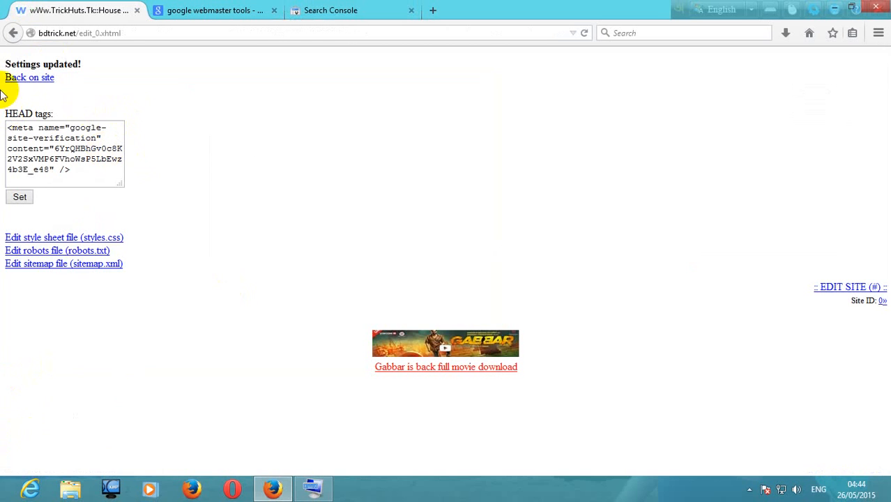
left_click(32, 77)
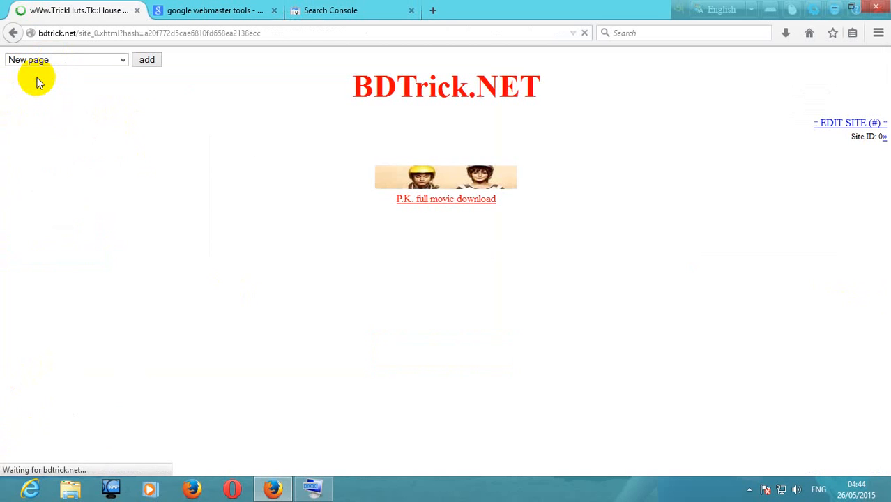
left_click_drag(348, 91, 538, 81)
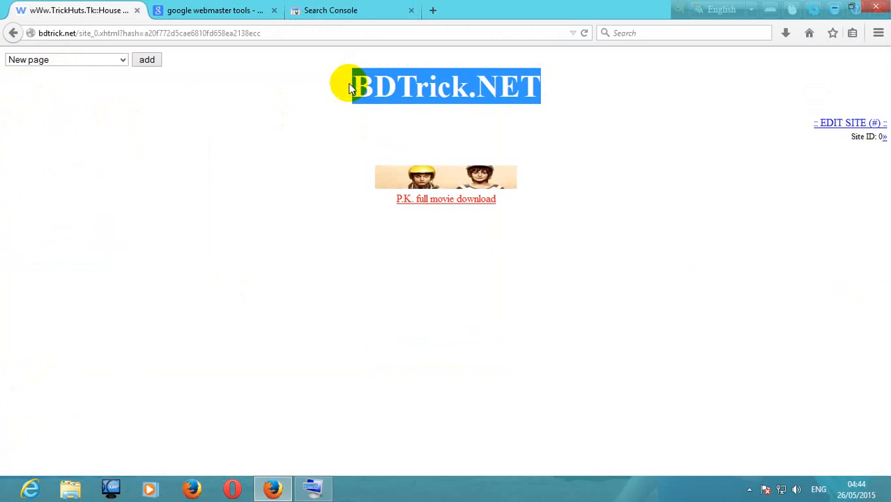
left_click(298, 112)
left_click(335, 9)
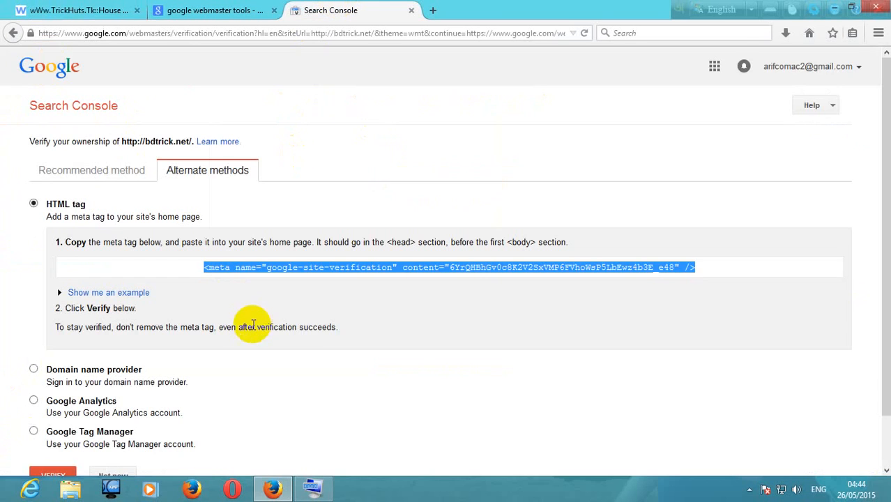
scroll(238, 325, "down", 2)
left_click(54, 424)
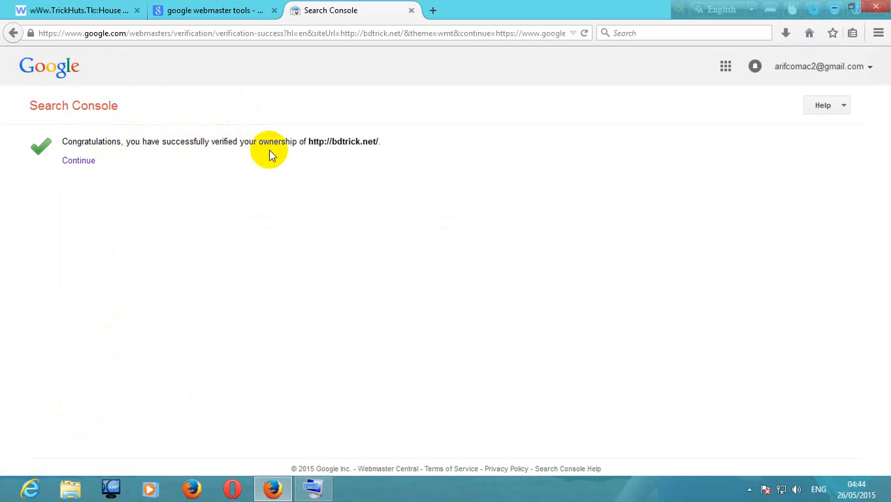
left_click(77, 165)
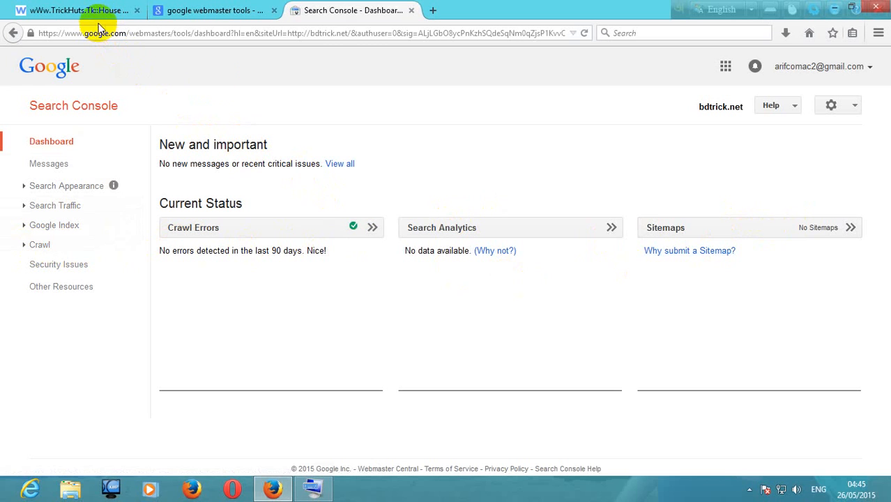
Submit sitemap.xml as a sitemap for bdtrick.net, dismiss the notice and show the sitemaps submitted by this account
left_click(722, 233)
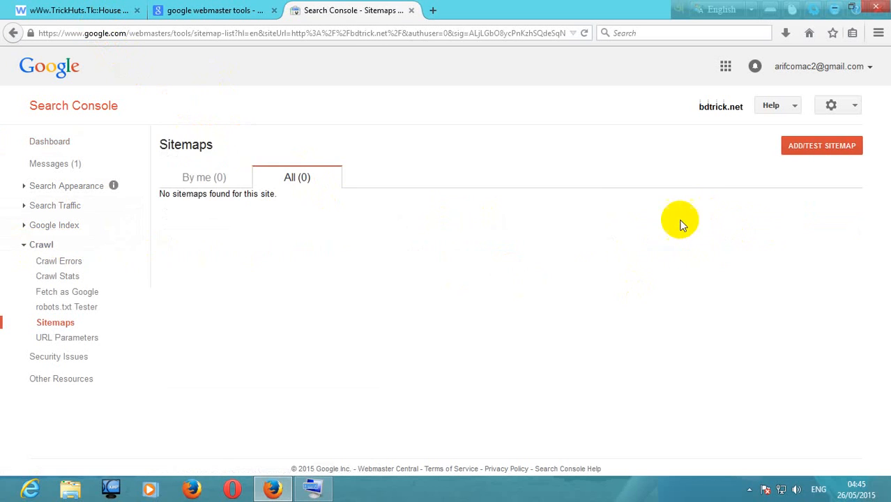
left_click(854, 150)
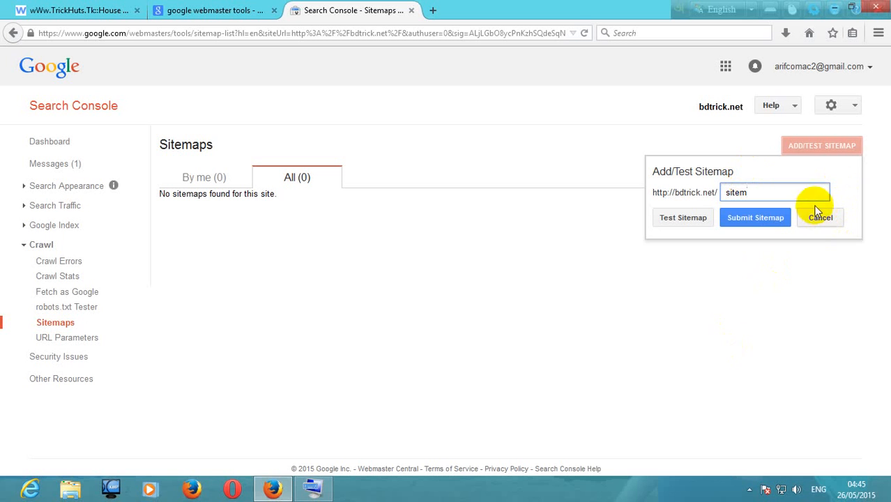
left_click(314, 488)
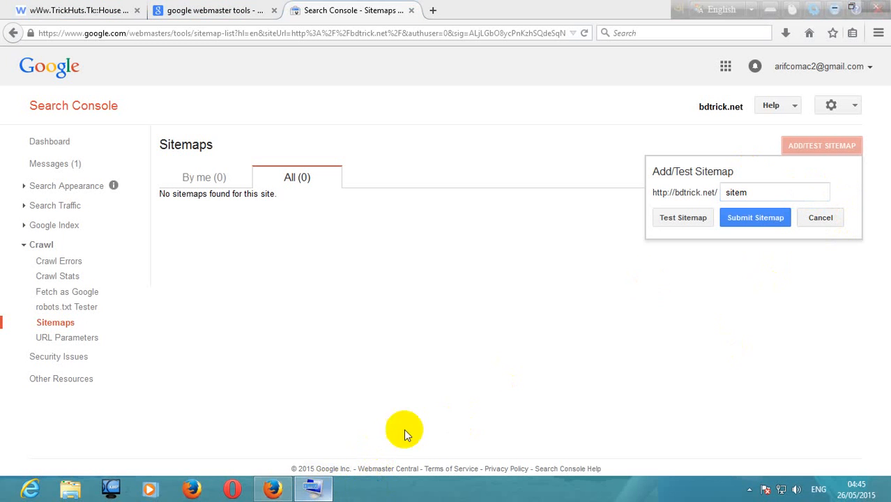
left_click(764, 193)
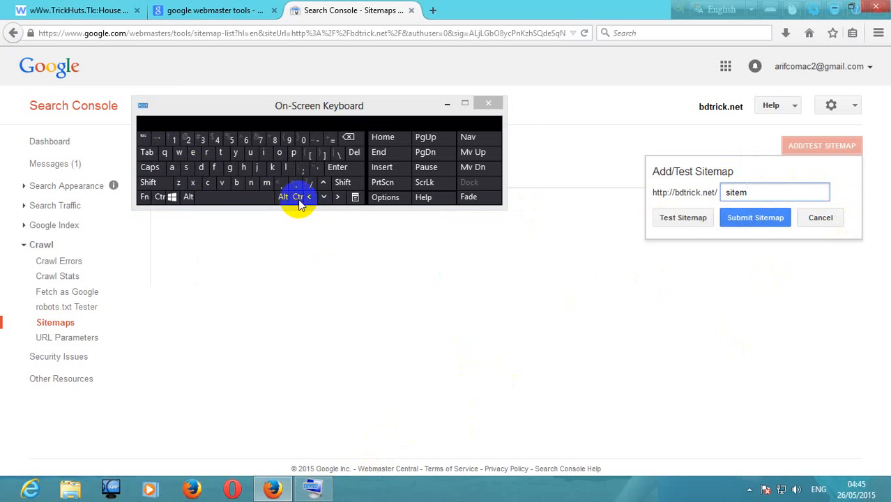
left_click(176, 168)
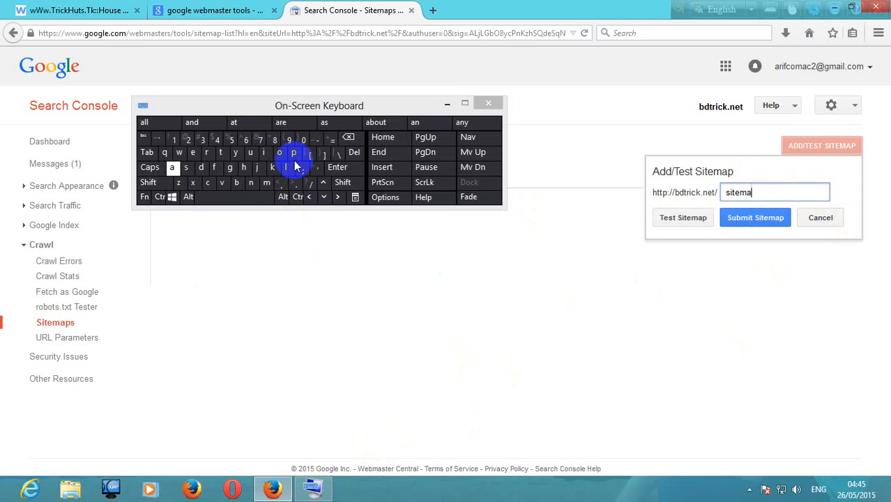
left_click(448, 103)
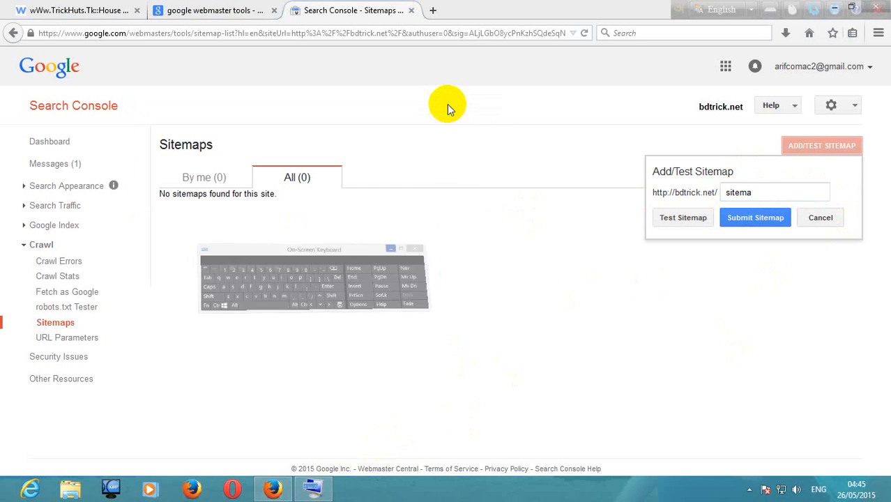
left_click(765, 192)
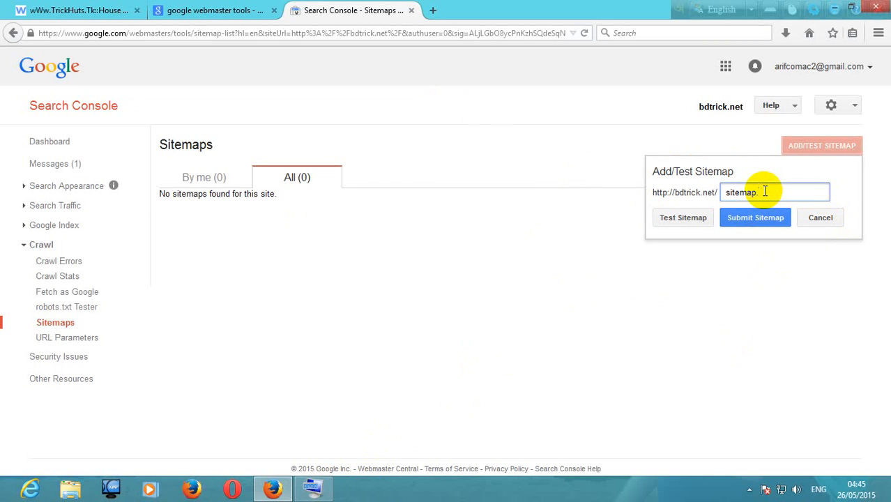
left_click(740, 219)
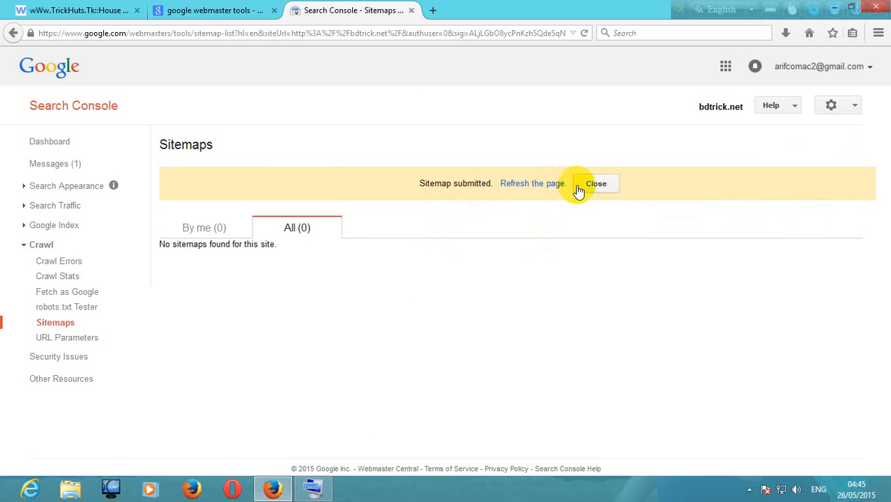
left_click(584, 185)
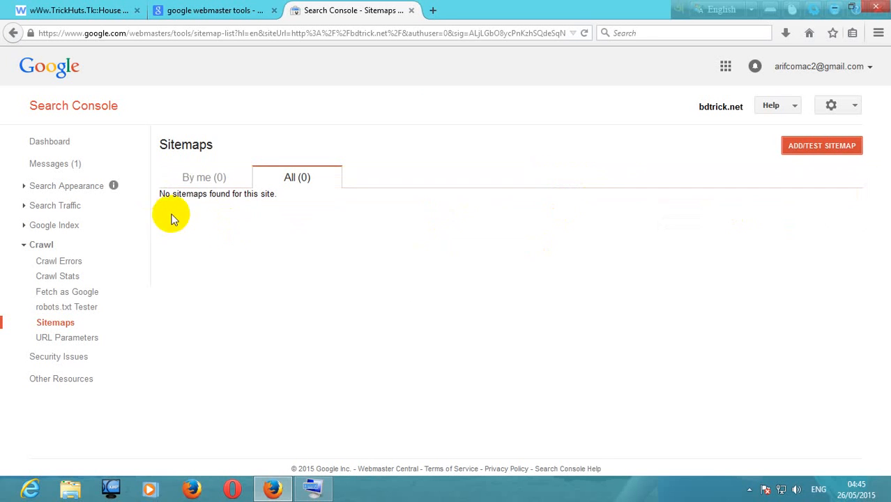
left_click(209, 176)
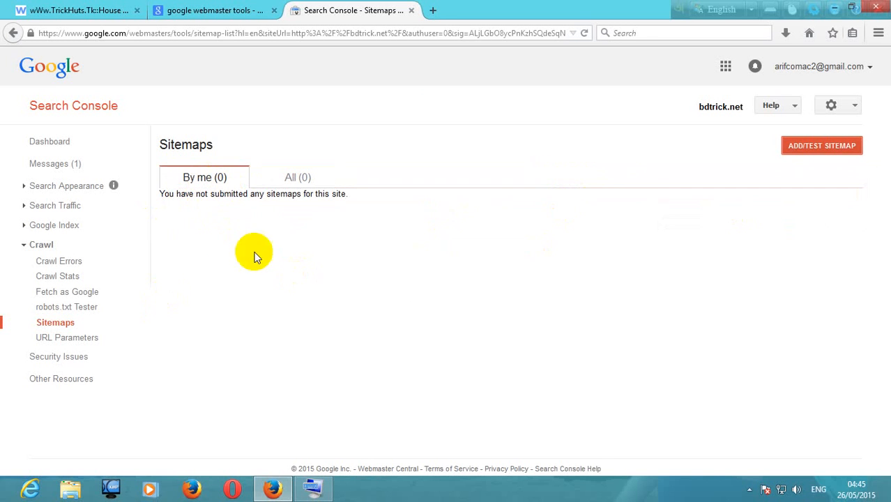
left_click(433, 11)
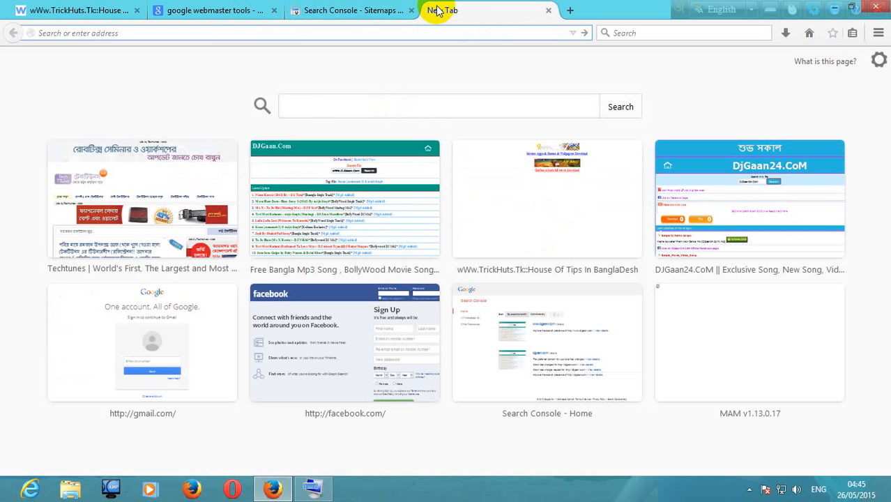
type("djgaan.com/")
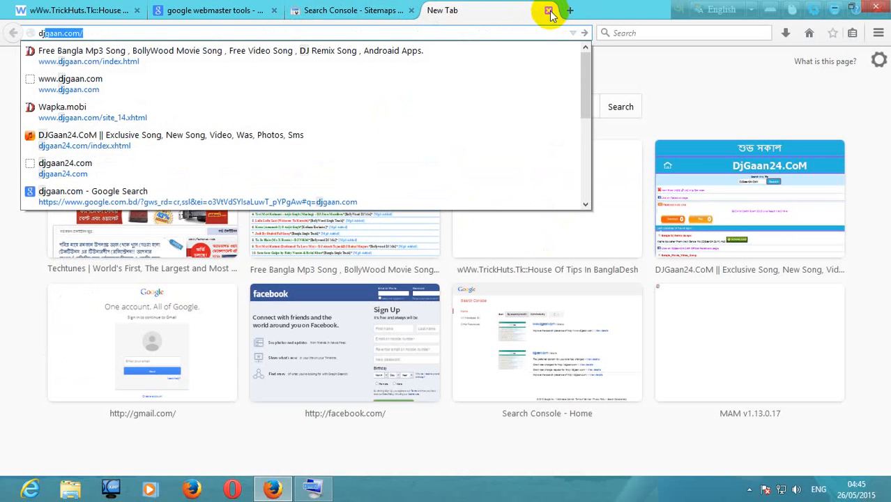
left_click(549, 11)
Check the All and By me sitemap lists, reload the Sitemaps page and return to the property's dashboard
left_click(298, 178)
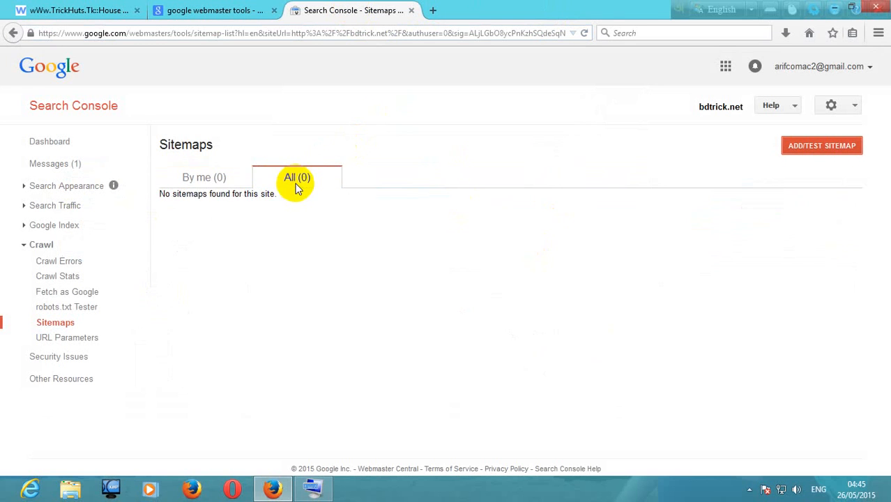
left_click(207, 178)
left_click(43, 324)
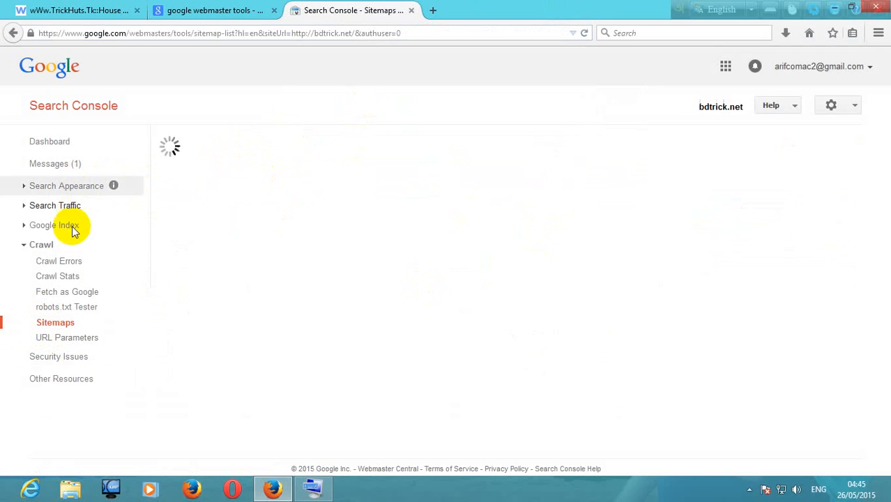
left_click(61, 143)
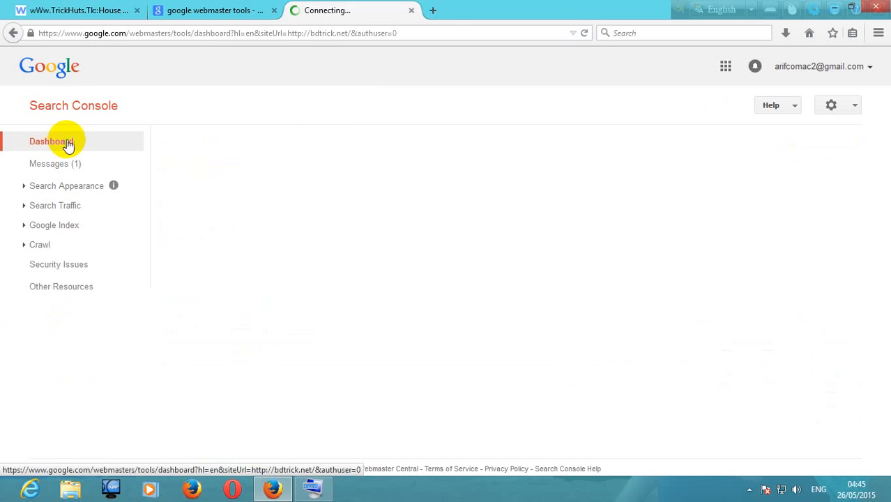
Refresh the bdtrick.net dashboard, review its Sitemaps summary and open the full Sitemaps report
left_click(24, 225)
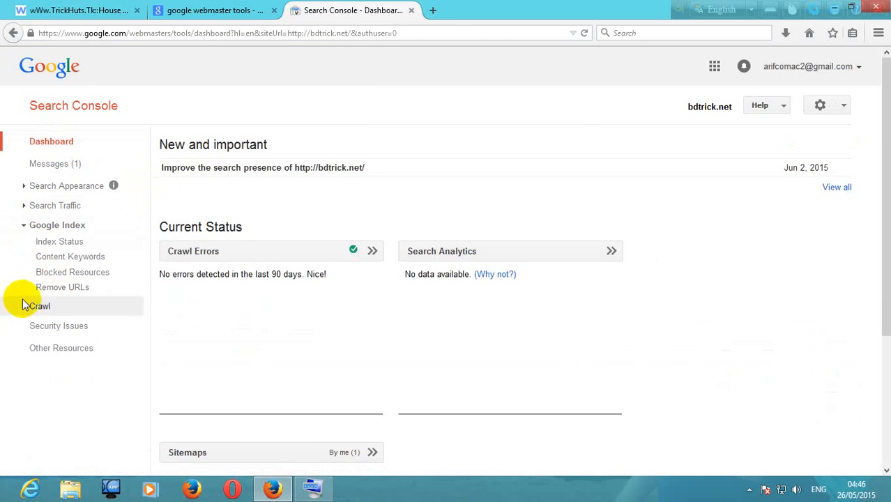
left_click(25, 306)
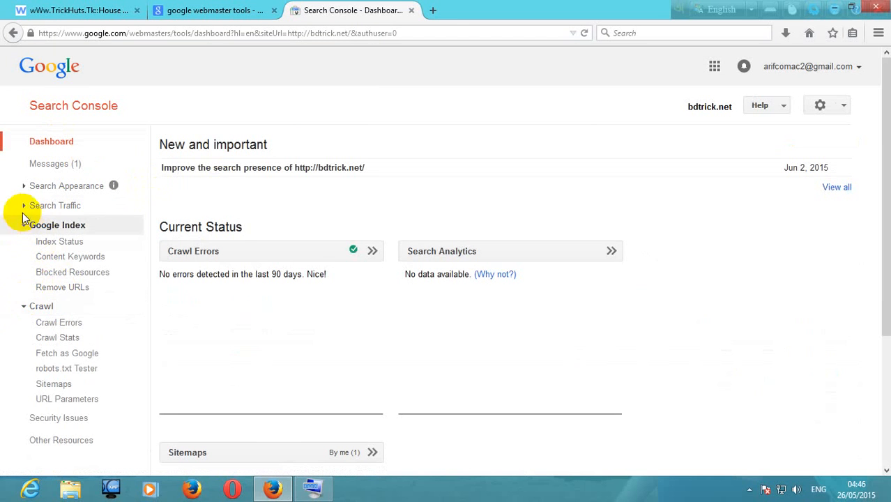
left_click(53, 140)
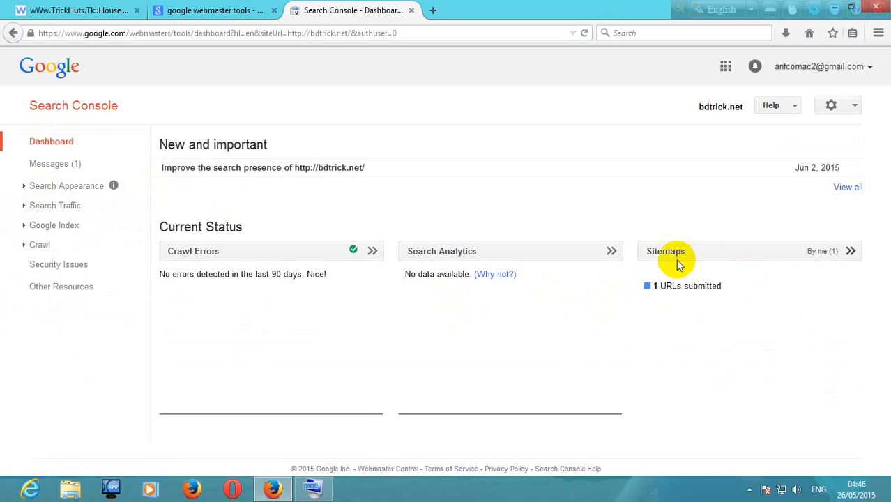
scroll(348, 363, "down", 4)
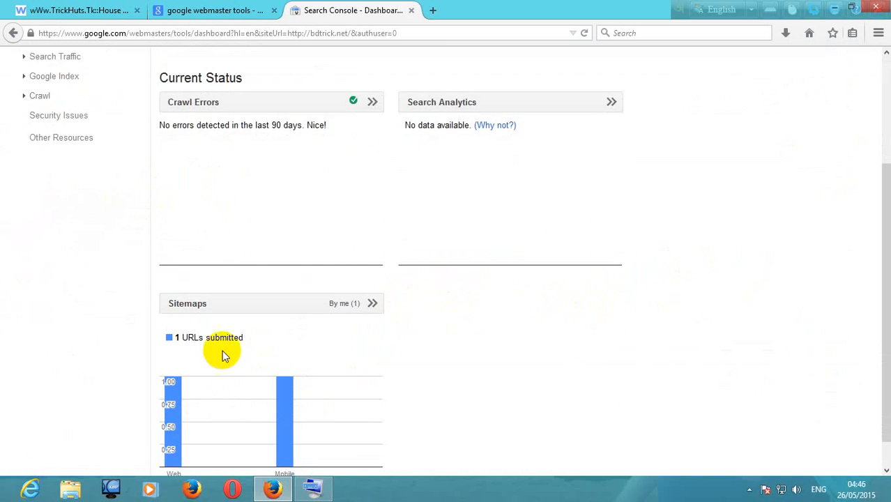
left_click(200, 275)
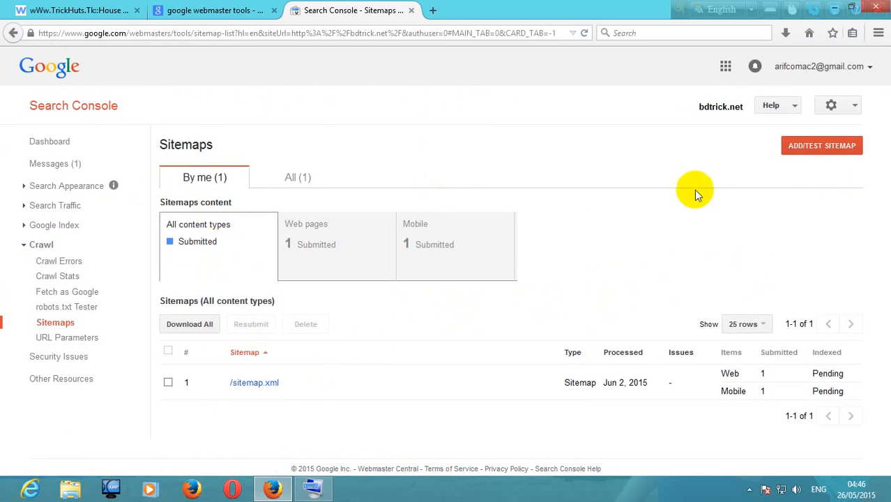
left_click_drag(687, 112, 729, 106)
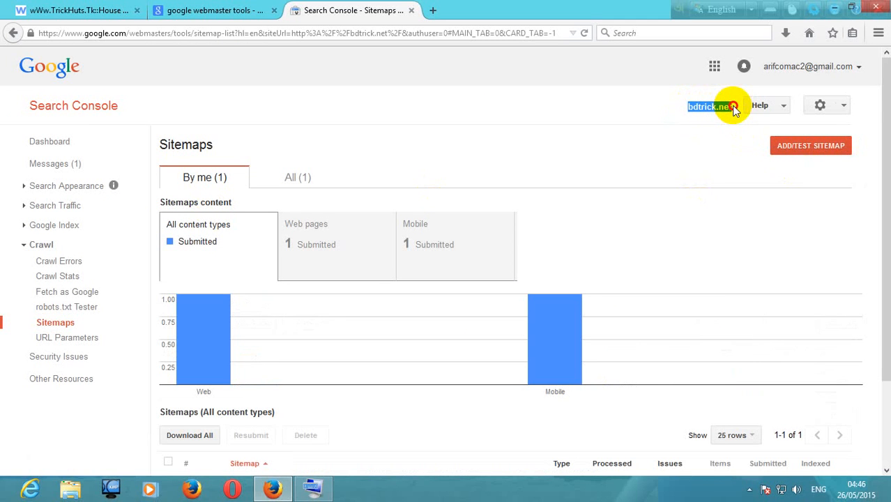
mouse_move(733, 110)
left_mouse_down()
mouse_move(687, 108)
mouse_move(729, 106)
left_mouse_up()
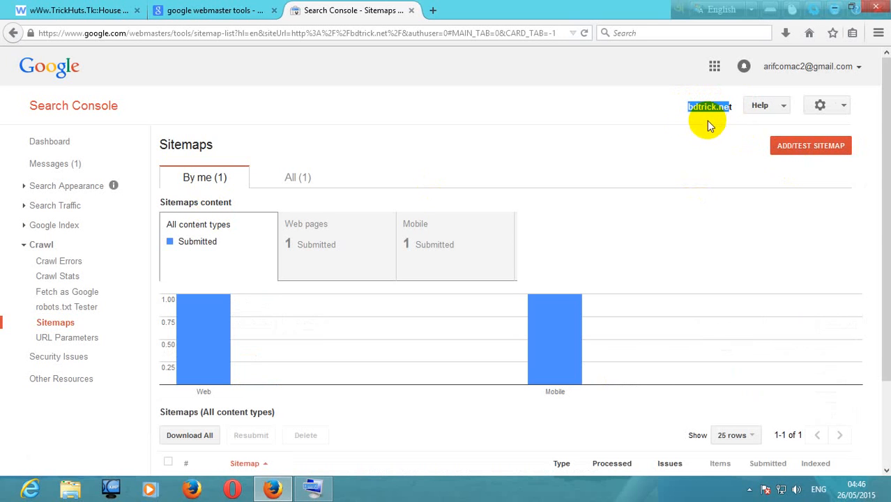
left_click(685, 108)
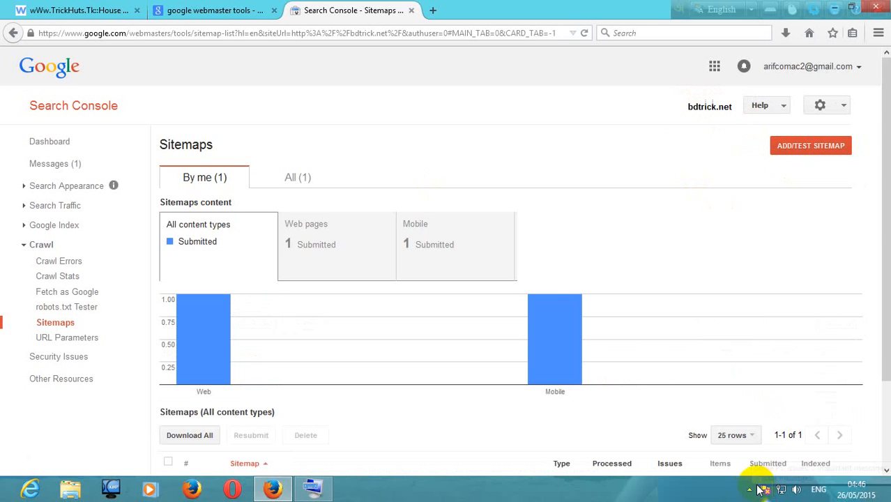